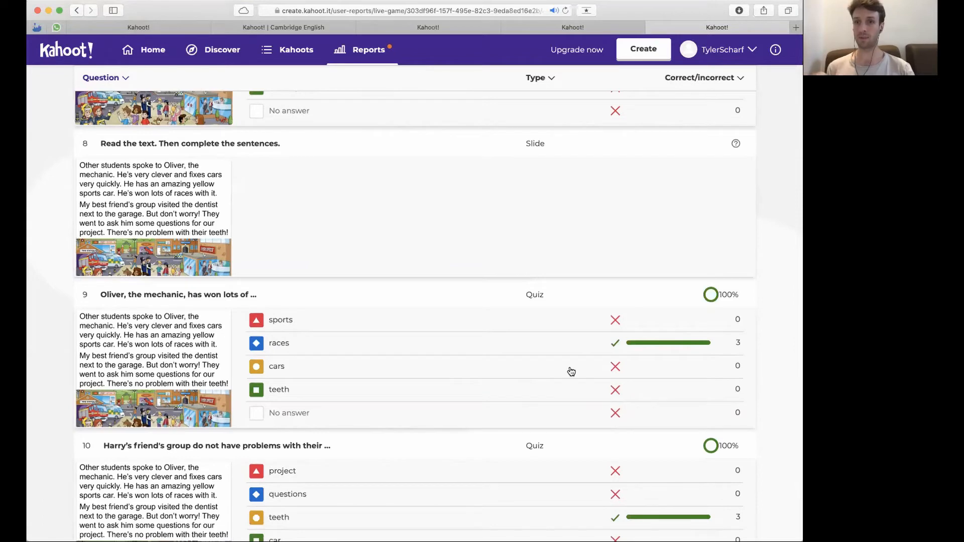
Step: Review the answer results for each question in the "A2 - An exciting day in our school project" report
{"action": "scroll", "coordinate": [571, 371], "scroll_direction": "down", "scroll_amount": 3}
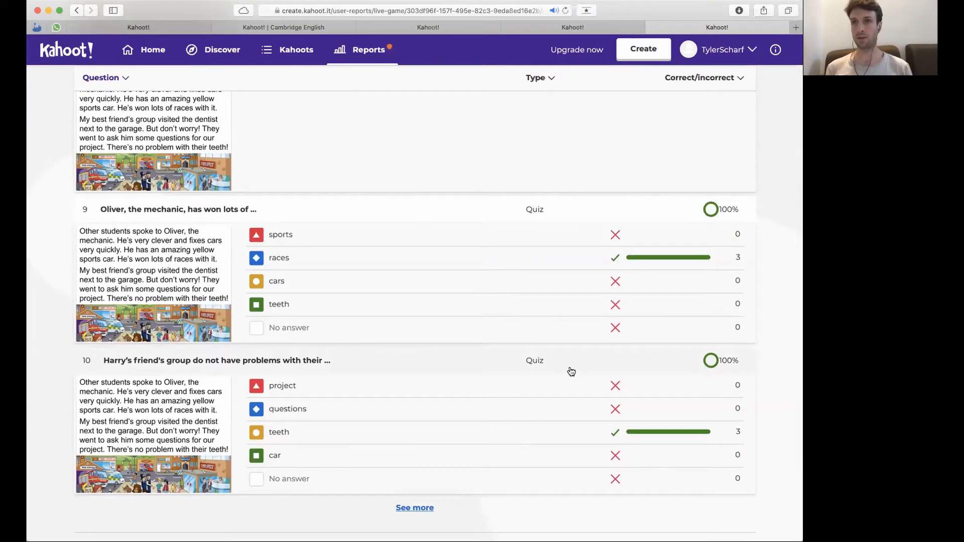
{"action": "scroll", "coordinate": [570, 372], "scroll_direction": "up", "scroll_amount": 3}
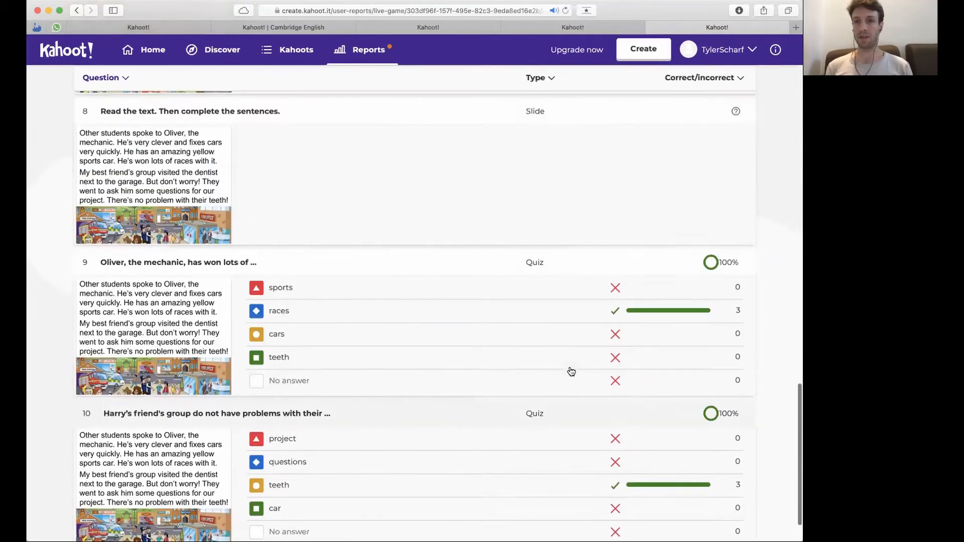
{"action": "scroll", "coordinate": [571, 372], "scroll_direction": "up", "scroll_amount": 10}
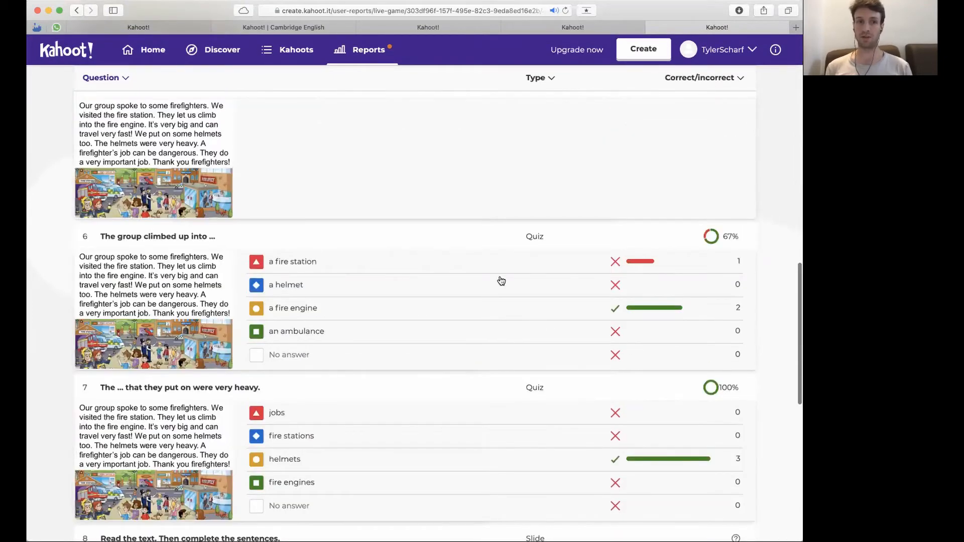
{"action": "scroll", "coordinate": [501, 280], "scroll_direction": "up", "scroll_amount": 5}
{"action": "scroll", "coordinate": [501, 280], "scroll_direction": "up", "scroll_amount": 6}
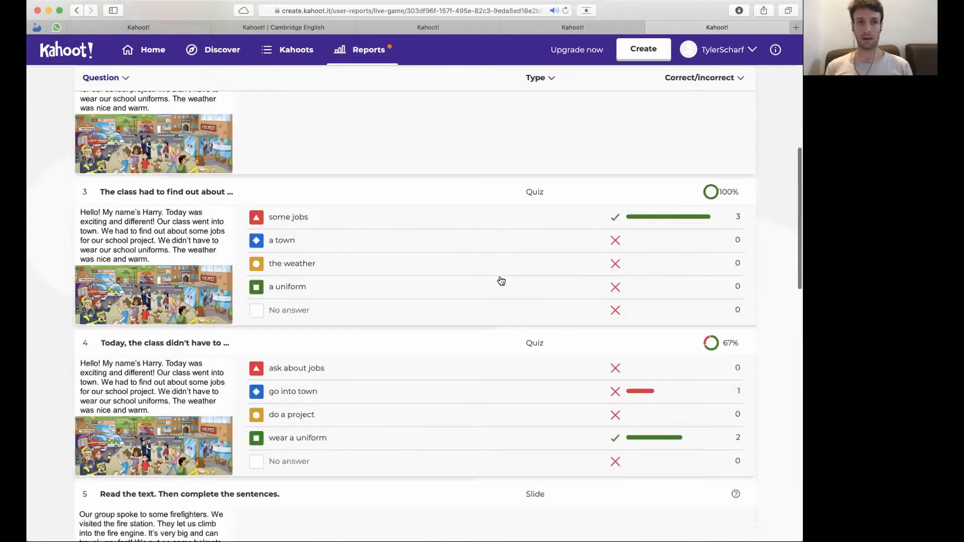
{"action": "scroll", "coordinate": [501, 281], "scroll_direction": "up", "scroll_amount": 6}
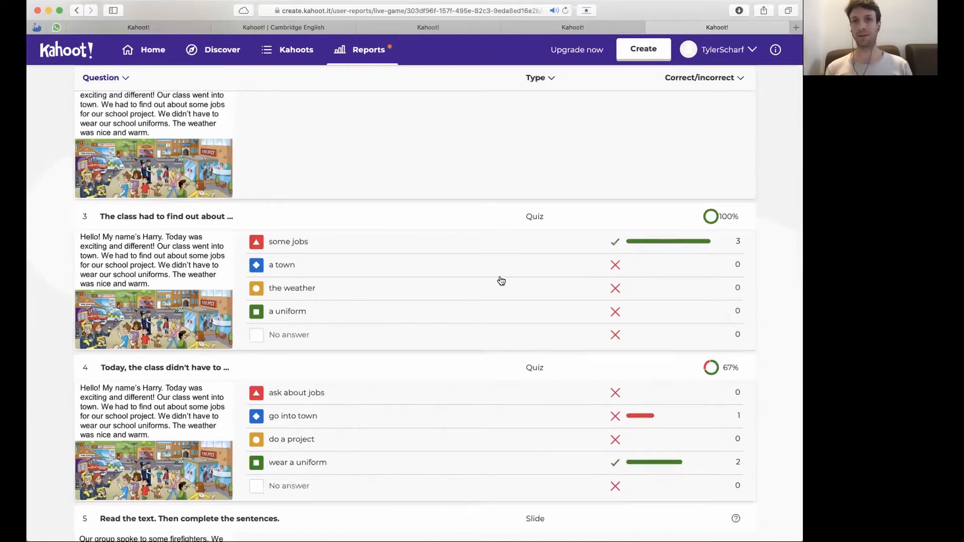
{"action": "scroll", "coordinate": [667, 247], "scroll_direction": "up", "scroll_amount": 5}
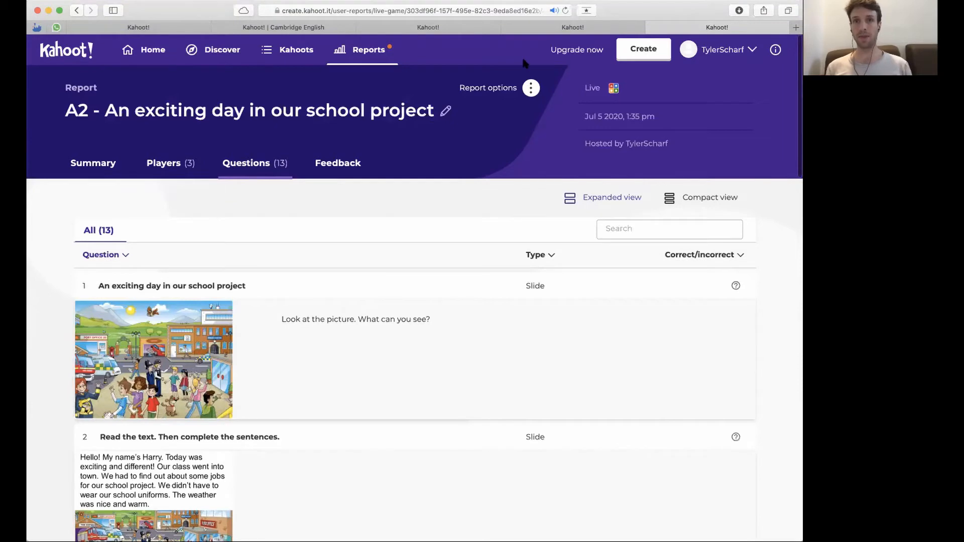
Step: Return to the Kahoot home page and create a new blank kahoot
{"action": "left_click", "coordinate": [137, 28]}
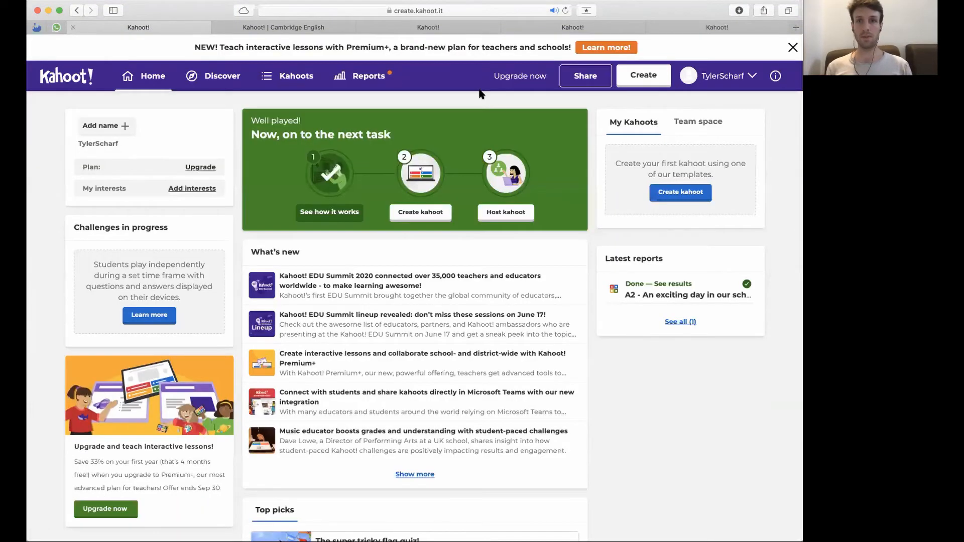
{"action": "left_click", "coordinate": [648, 76]}
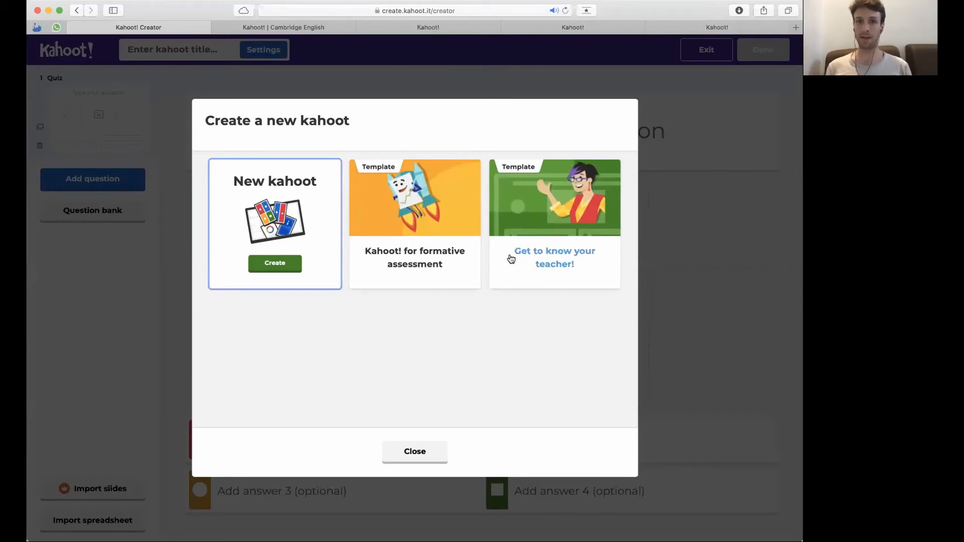
{"action": "left_click", "coordinate": [274, 265]}
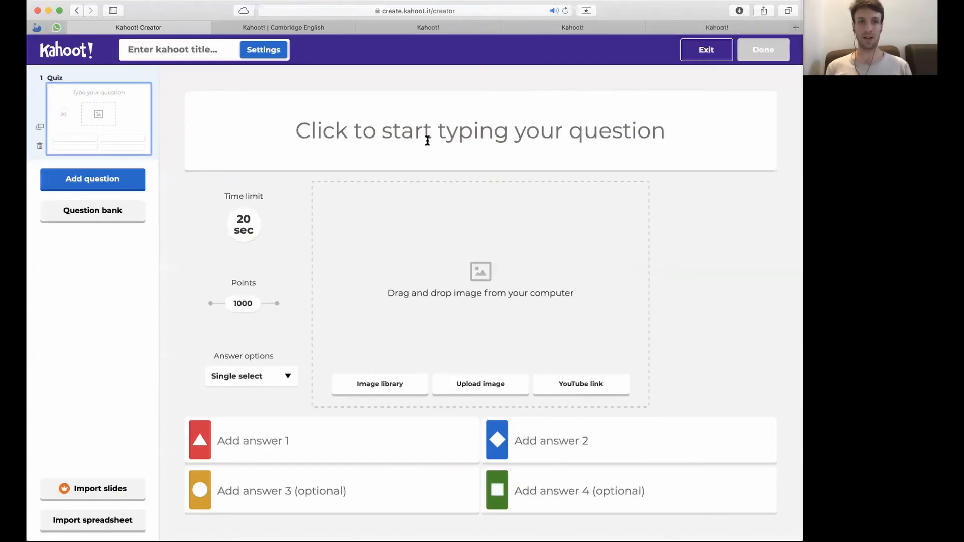
Step: Enter "What is the past of pass?" as the text of the first quiz question
{"action": "left_click", "coordinate": [366, 137]}
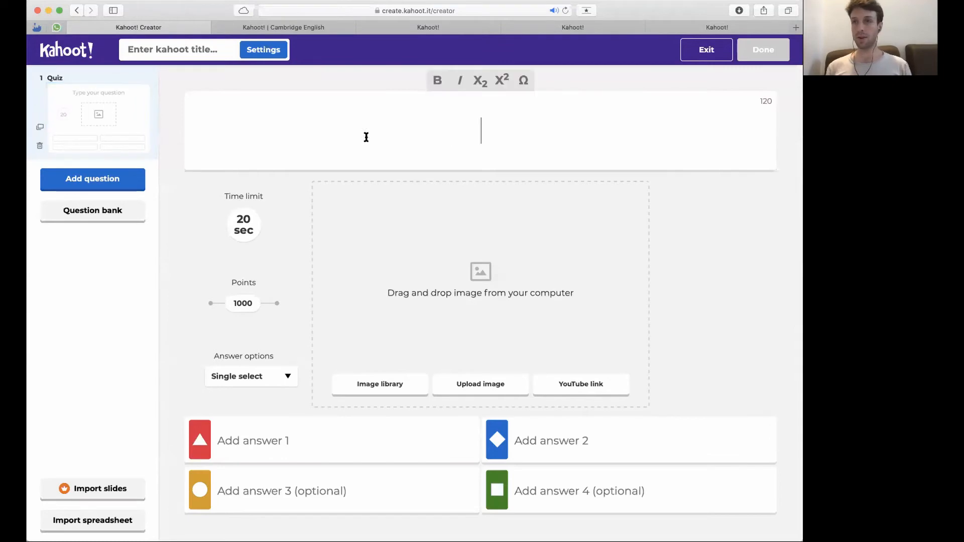
{"action": "type", "text": "What is the past of pass?"}
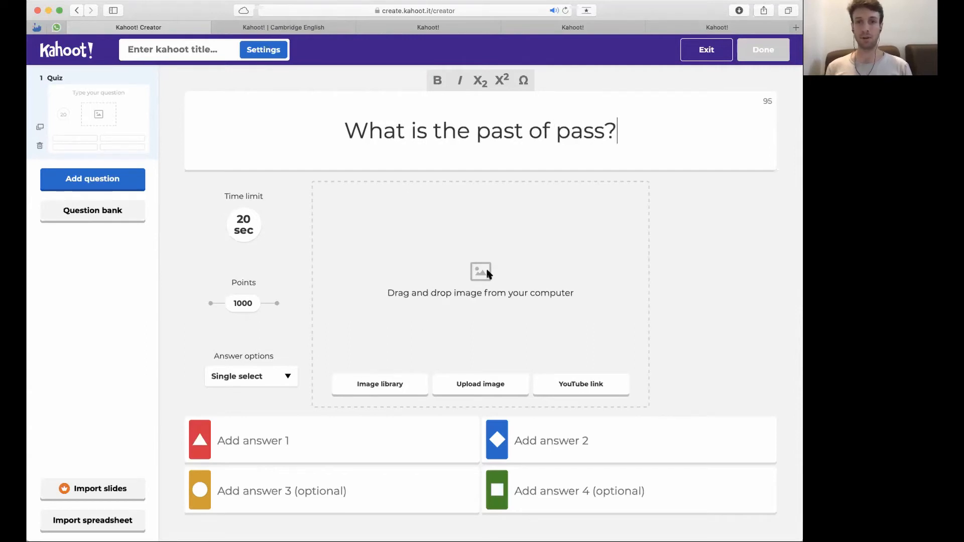
{"action": "left_click", "coordinate": [474, 280]}
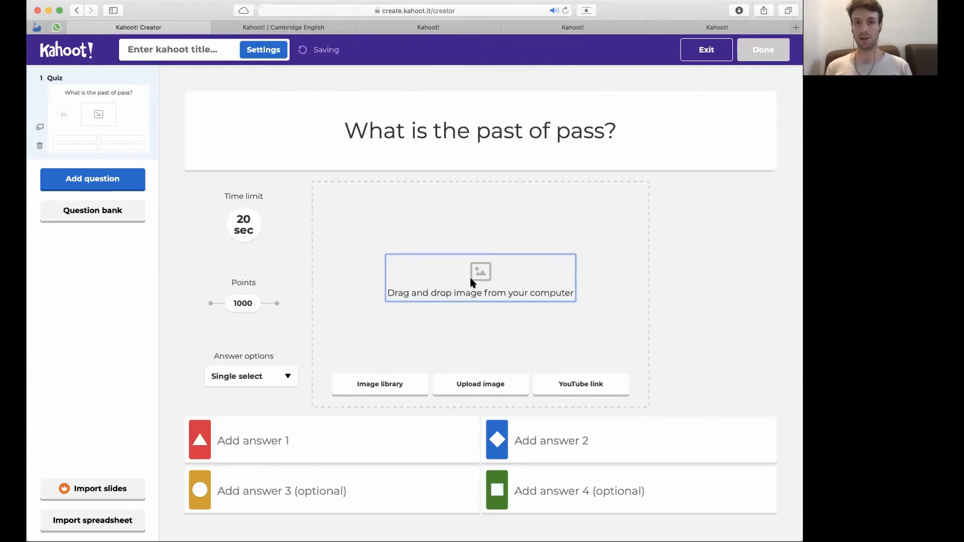
Step: Try a 5-second time limit for the question and restore it to 20 seconds
{"action": "left_click", "coordinate": [260, 227]}
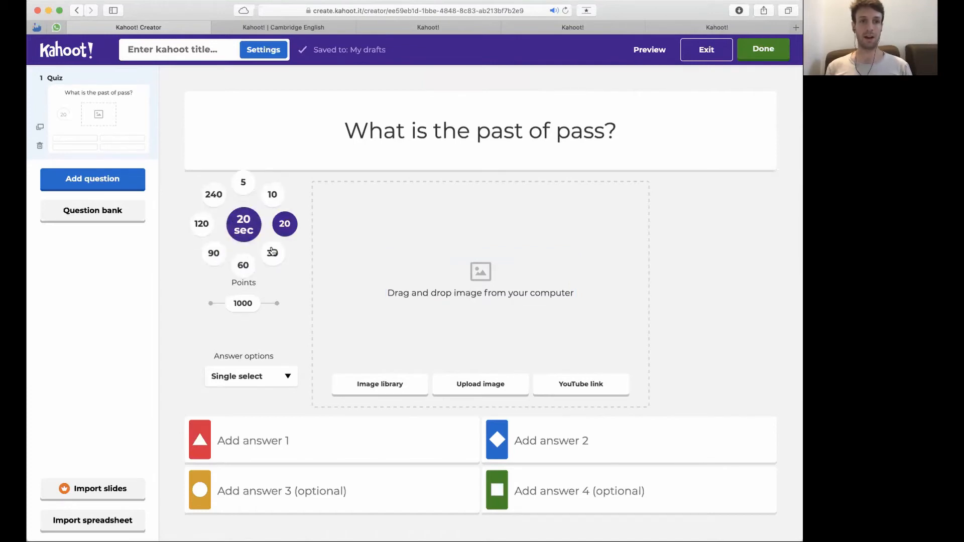
{"action": "left_click", "coordinate": [244, 187]}
{"action": "left_click", "coordinate": [245, 224]}
{"action": "left_click", "coordinate": [291, 229]}
Step: Try 0 points for the question before restoring 1000, and view the single-select and multi-select answer options
{"action": "left_click_drag", "start_coordinate": [236, 301], "coordinate": [162, 322]}
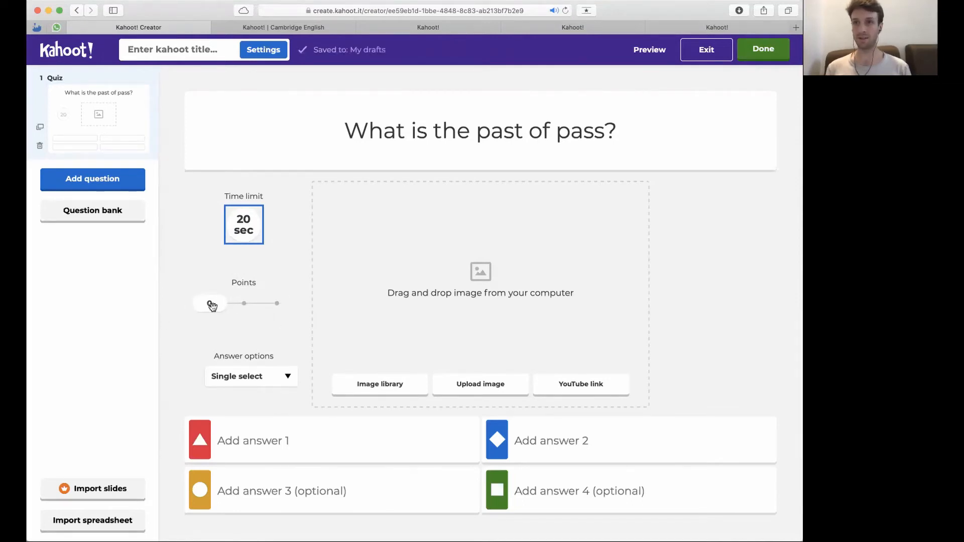
{"action": "left_click_drag", "start_coordinate": [211, 305], "coordinate": [240, 311]}
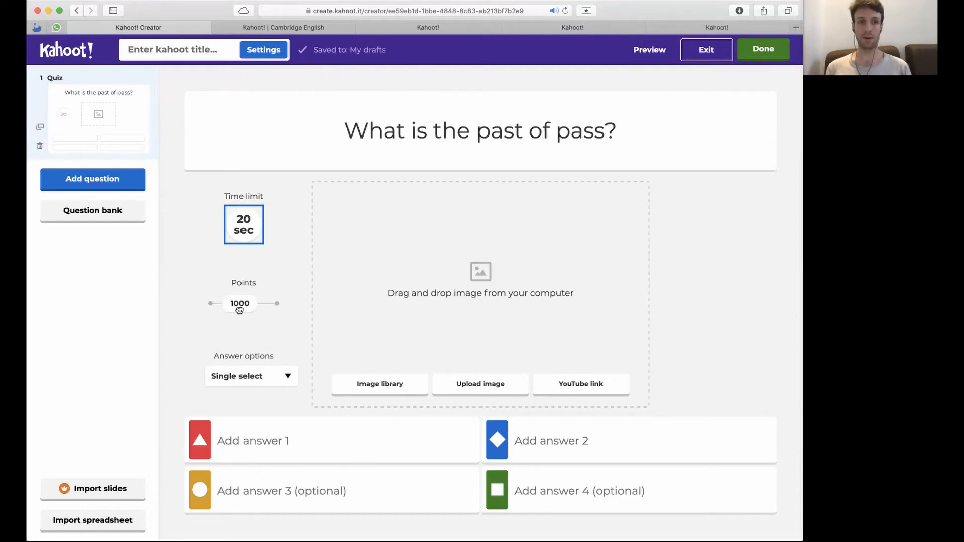
{"action": "left_click", "coordinate": [271, 373]}
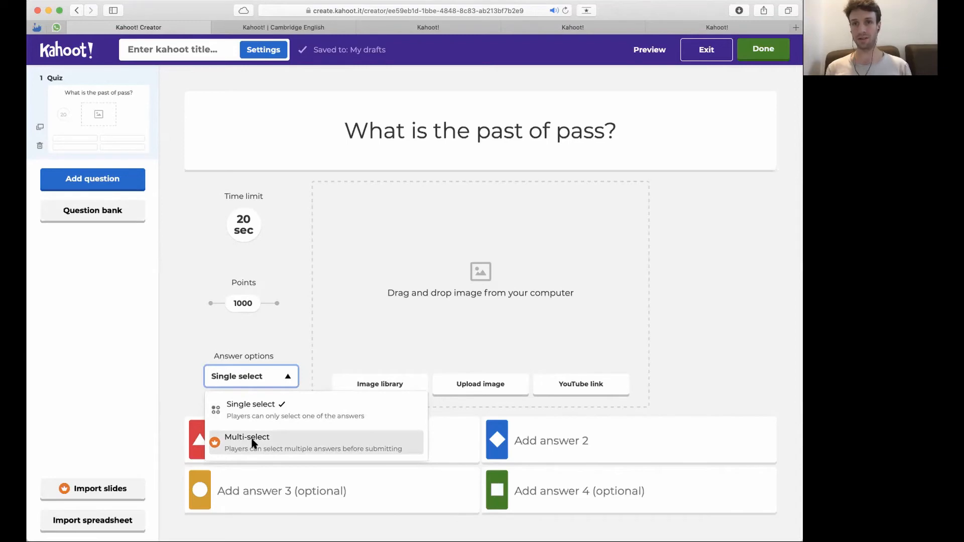
{"action": "left_click", "coordinate": [171, 348]}
Step: Fill in the four answers as Pass, Past, Passed and Pest
{"action": "left_click", "coordinate": [272, 441]}
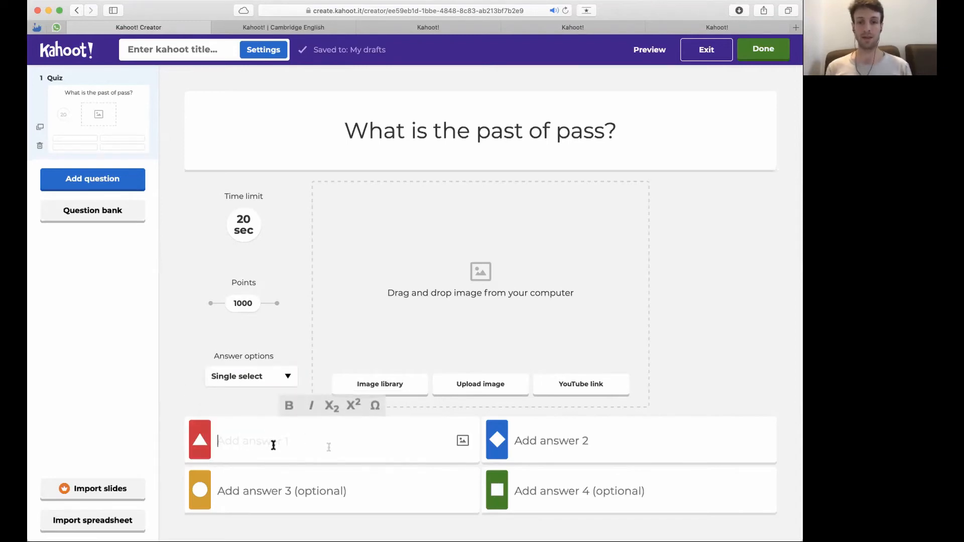
{"action": "type", "text": "Pass"}
{"action": "key", "text": "Tab"}
{"action": "type", "text": "Past"}
{"action": "key", "text": "Tab"}
{"action": "type", "text": "P"}
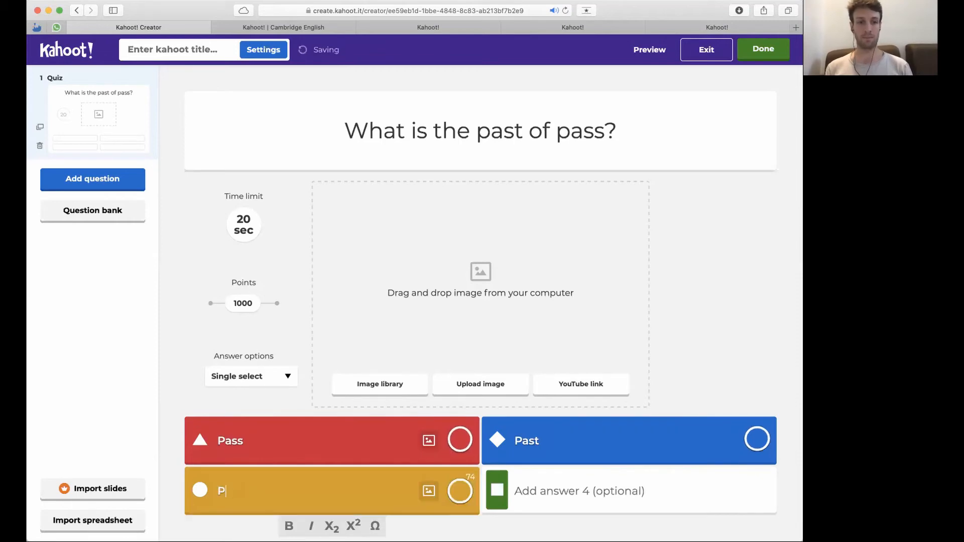
{"action": "type", "text": "assed"}
{"action": "key", "text": "Tab"}
{"action": "type", "text": "Pest"}
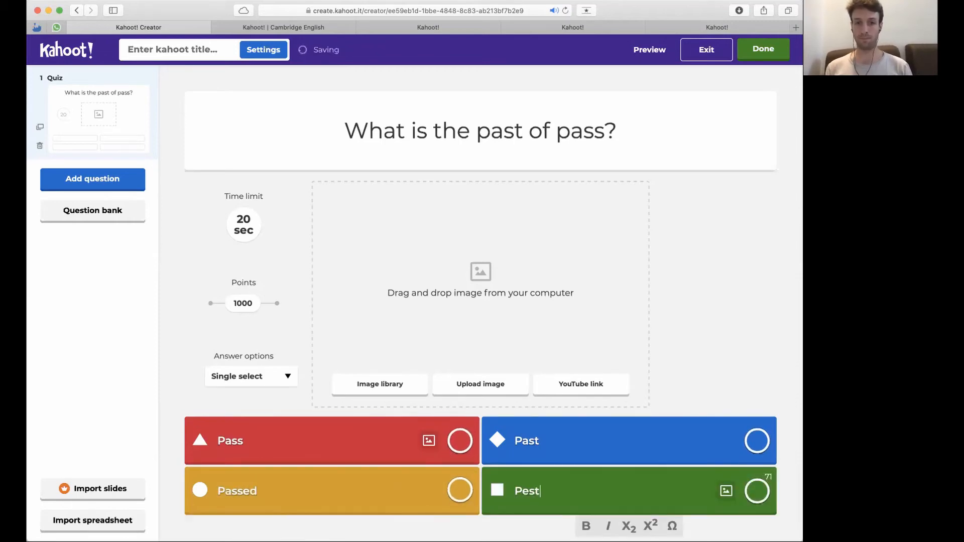
{"action": "left_click", "coordinate": [714, 327]}
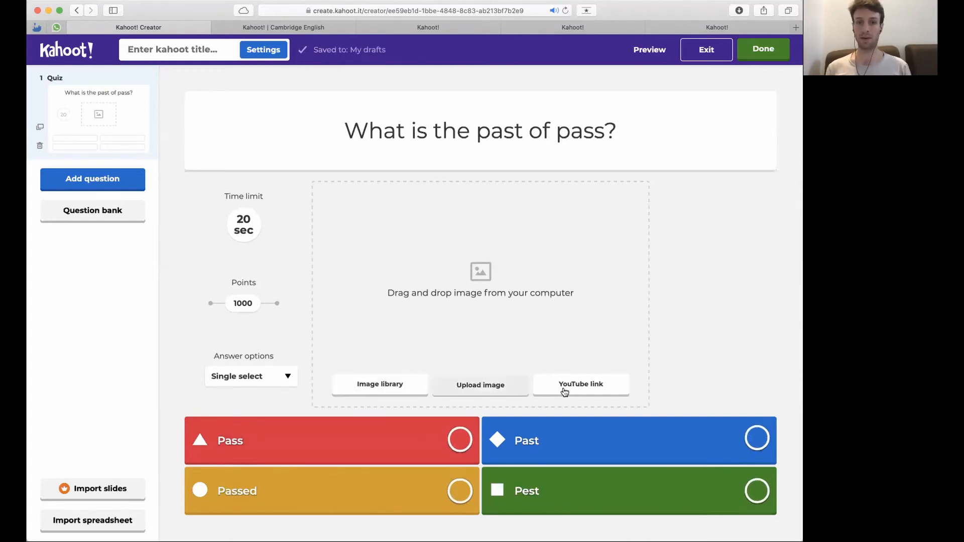
Step: Search the Kahoot image library for "pass", browse the free sample images and leave the library without choosing one
{"action": "left_click", "coordinate": [382, 385]}
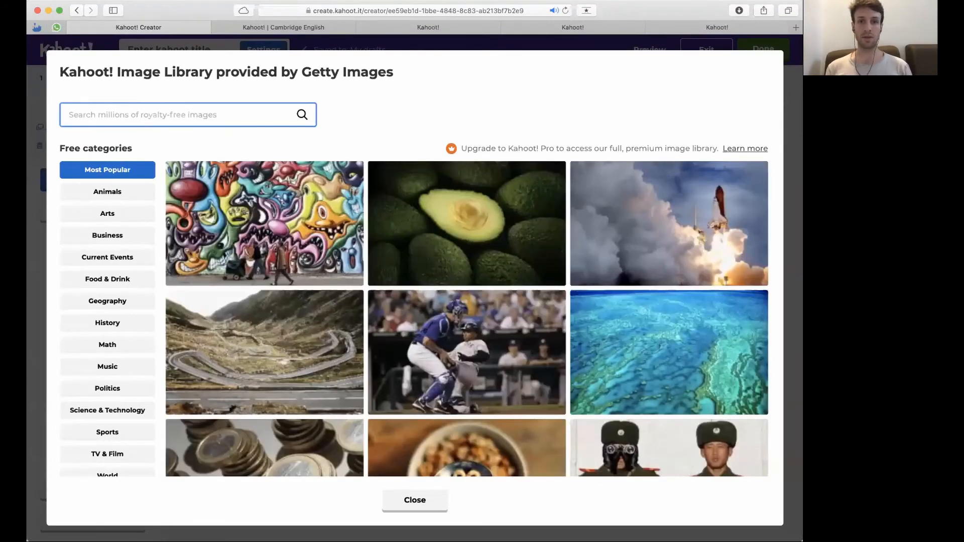
{"action": "type", "text": "pass"}
{"action": "key", "text": "Return"}
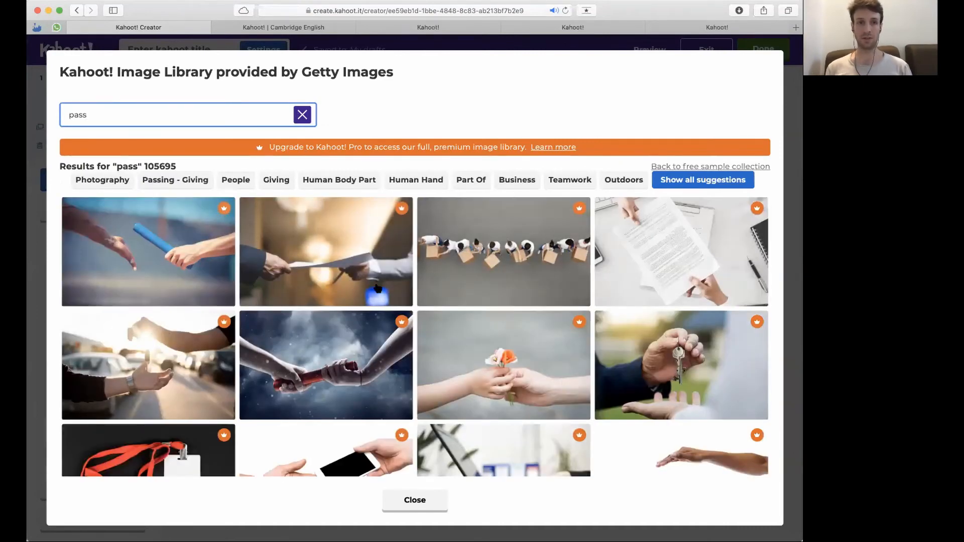
{"action": "scroll", "coordinate": [377, 287], "scroll_direction": "down", "scroll_amount": 5}
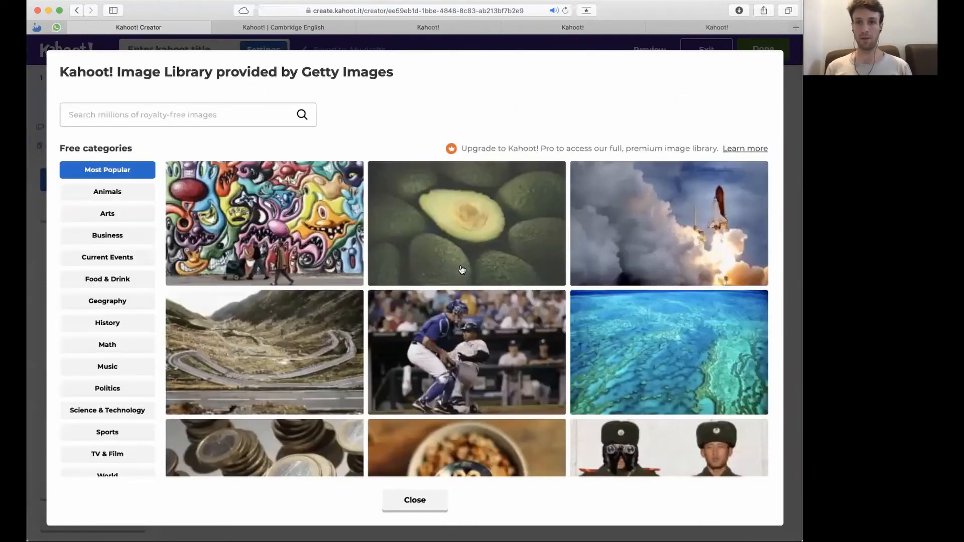
{"action": "scroll", "coordinate": [462, 270], "scroll_direction": "down", "scroll_amount": 2}
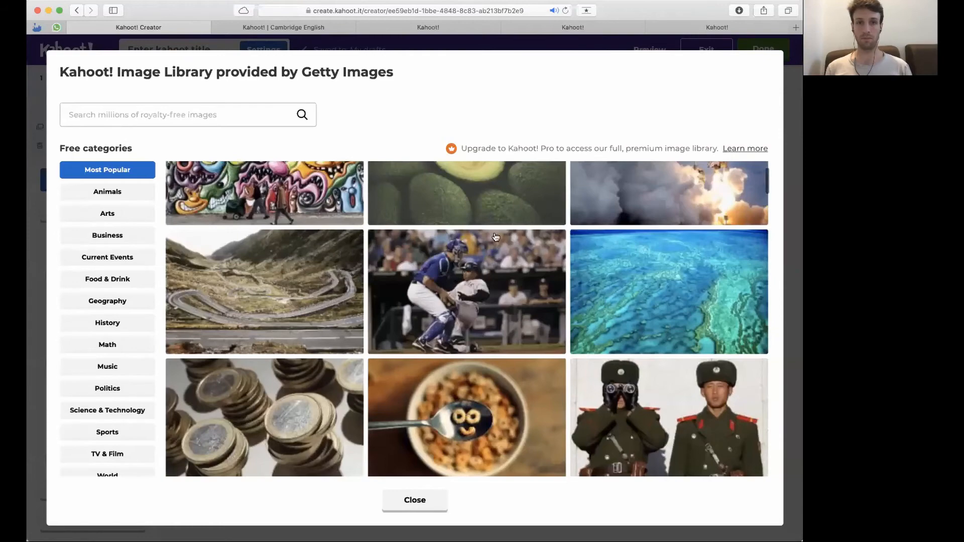
{"action": "scroll", "coordinate": [495, 237], "scroll_direction": "down", "scroll_amount": 1}
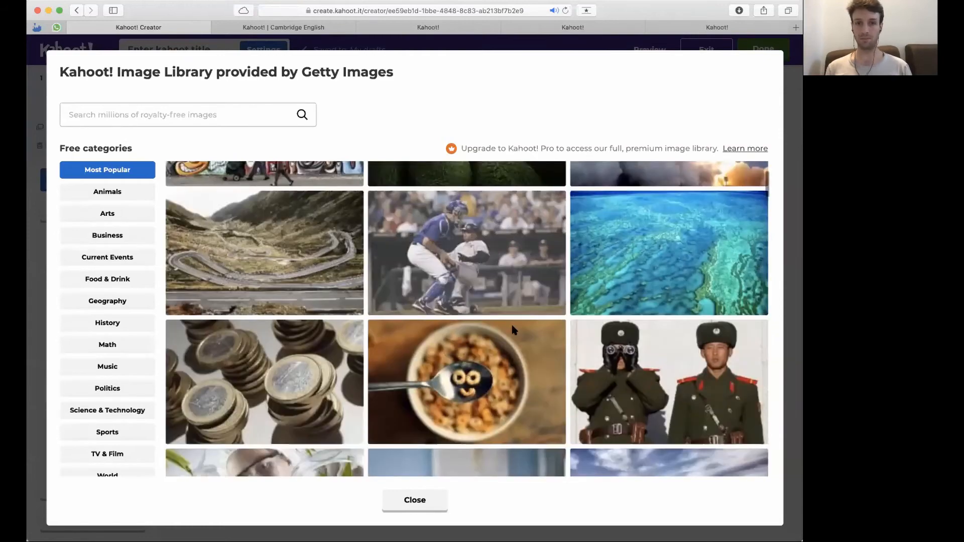
{"action": "left_click", "coordinate": [510, 308]}
{"action": "left_click", "coordinate": [602, 390]}
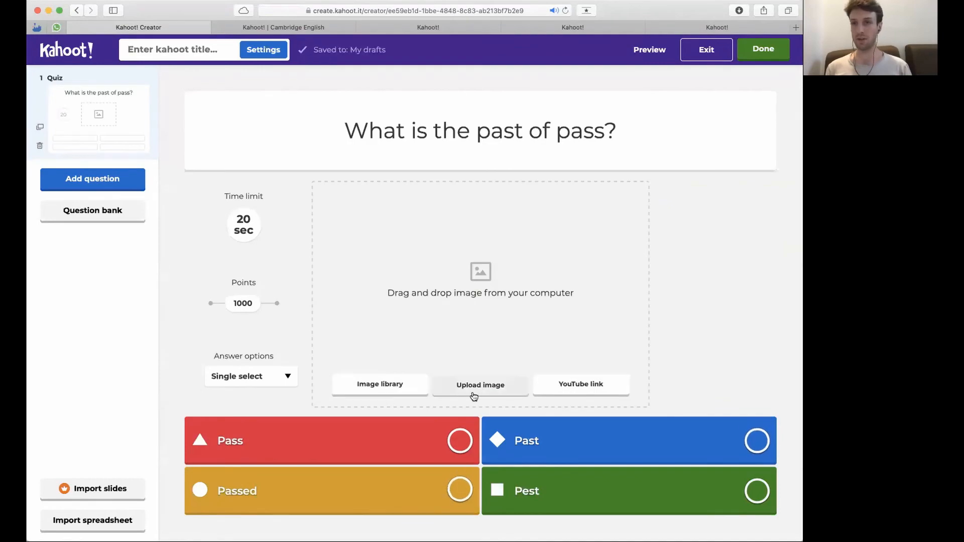
Step: Search Google Images in a new browser tab for "pass" and refine the search to "pass a paper"
{"action": "left_click", "coordinate": [718, 28]}
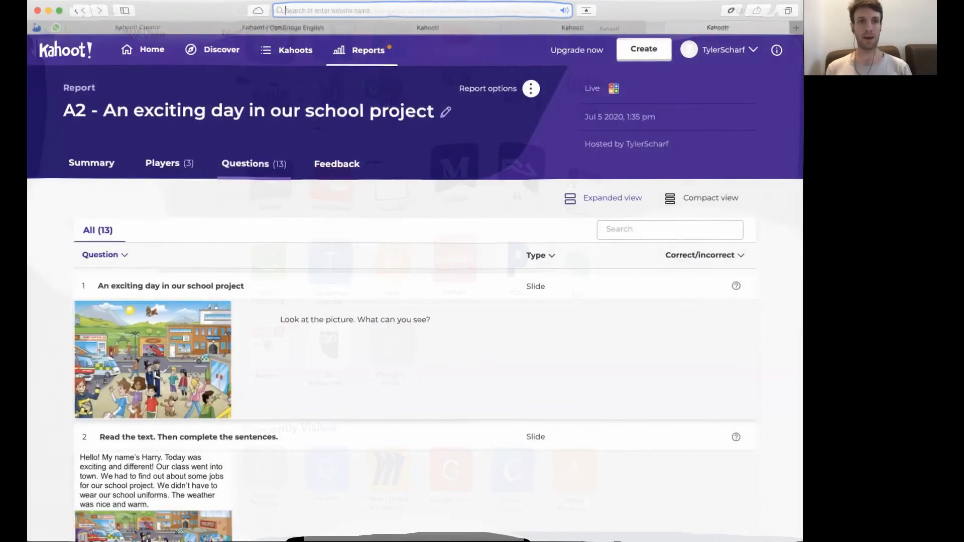
{"action": "type", "text": "pass"}
{"action": "key", "text": "Return"}
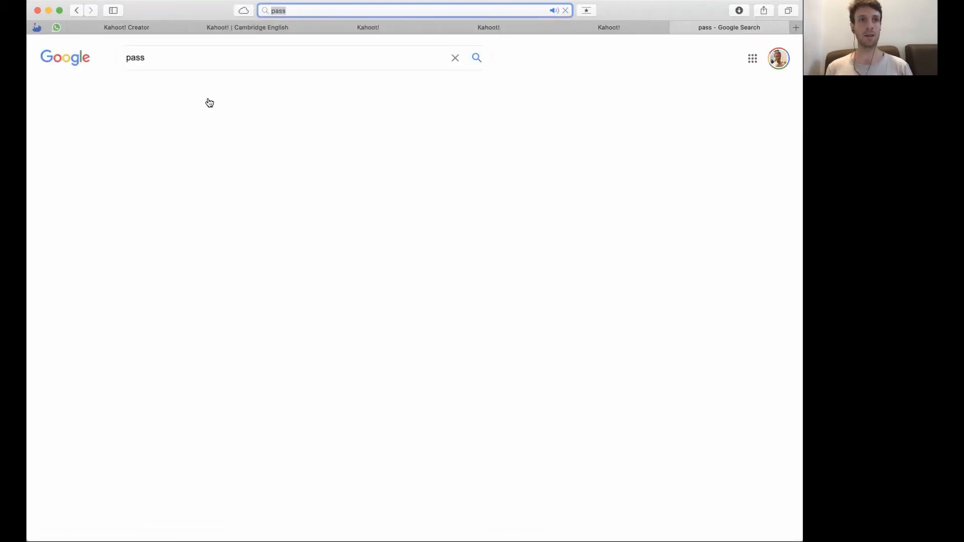
{"action": "left_click", "coordinate": [181, 91]}
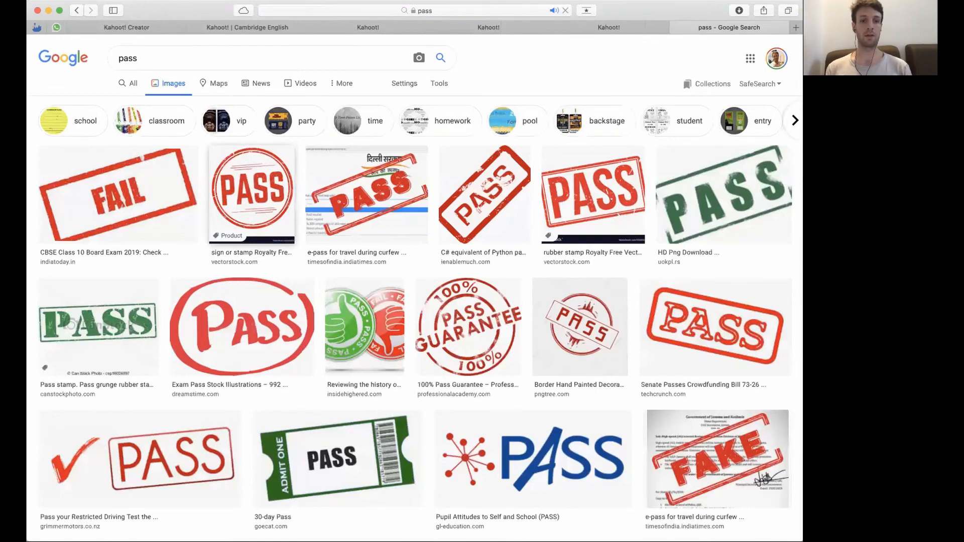
{"action": "type", "text": "a "}
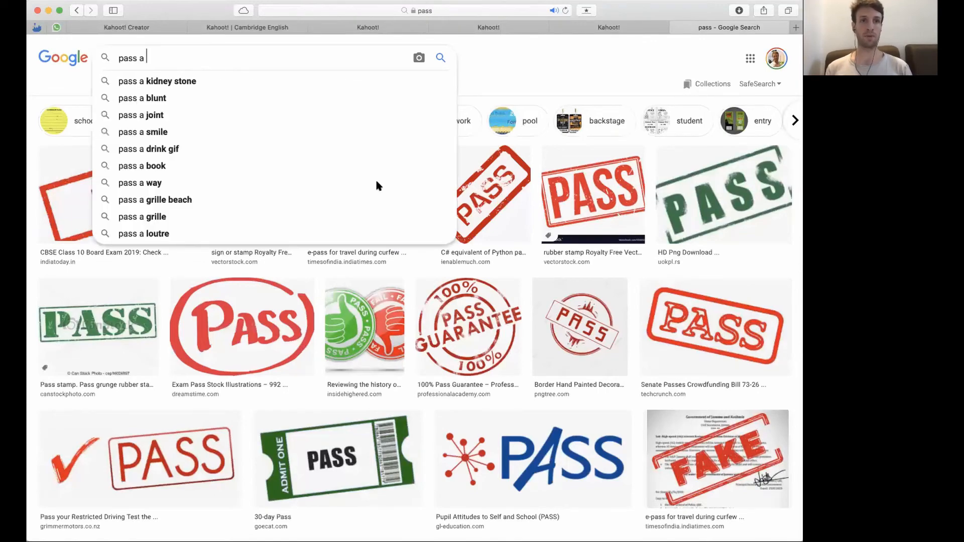
{"action": "type", "text": "paper"}
{"action": "key", "text": "Return"}
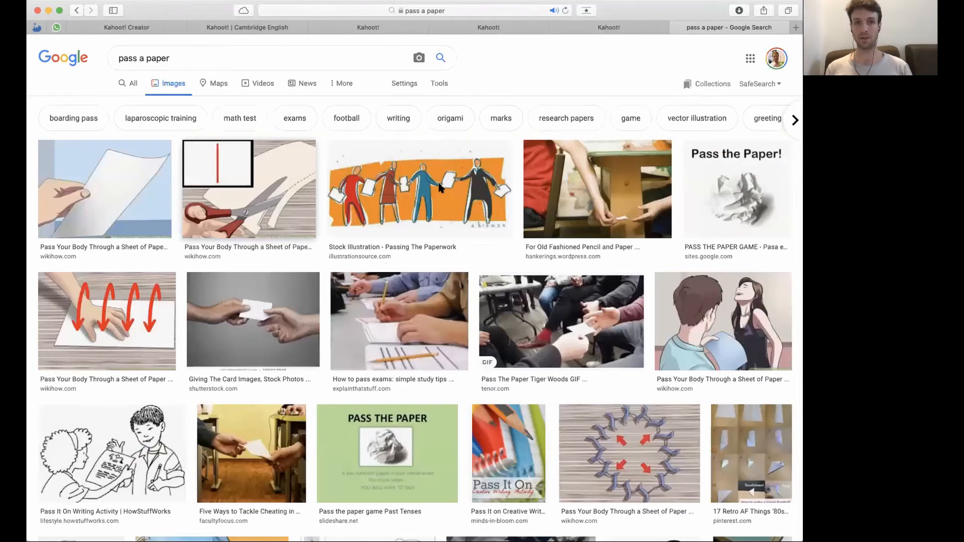
Step: Return to the Kahoot creator and look over the image upload and YouTube link options for the question
{"action": "left_click", "coordinate": [128, 27]}
{"action": "left_click", "coordinate": [477, 384]}
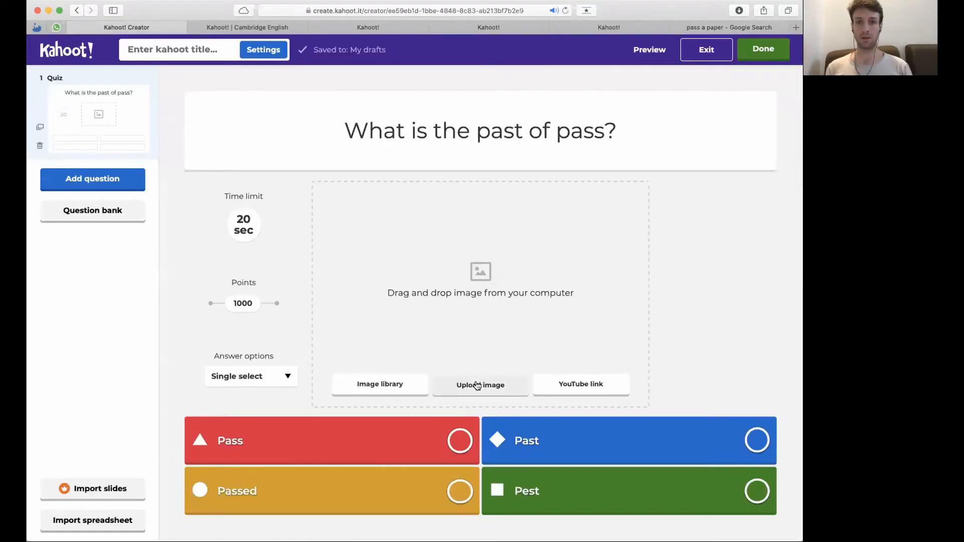
{"action": "left_click", "coordinate": [563, 262]}
{"action": "left_click", "coordinate": [580, 394]}
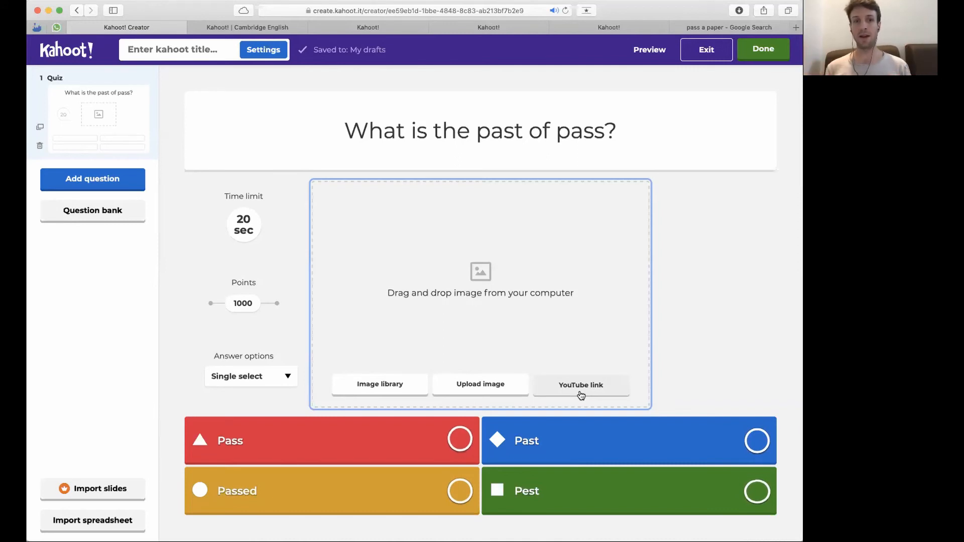
Step: Add a True or false question after the first quiz question
{"action": "left_click", "coordinate": [115, 183]}
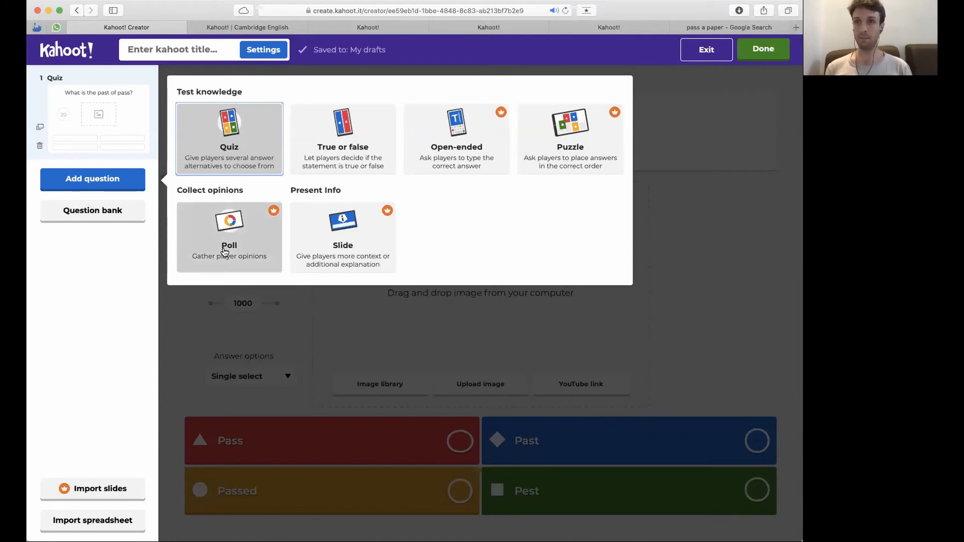
{"action": "left_click", "coordinate": [345, 139]}
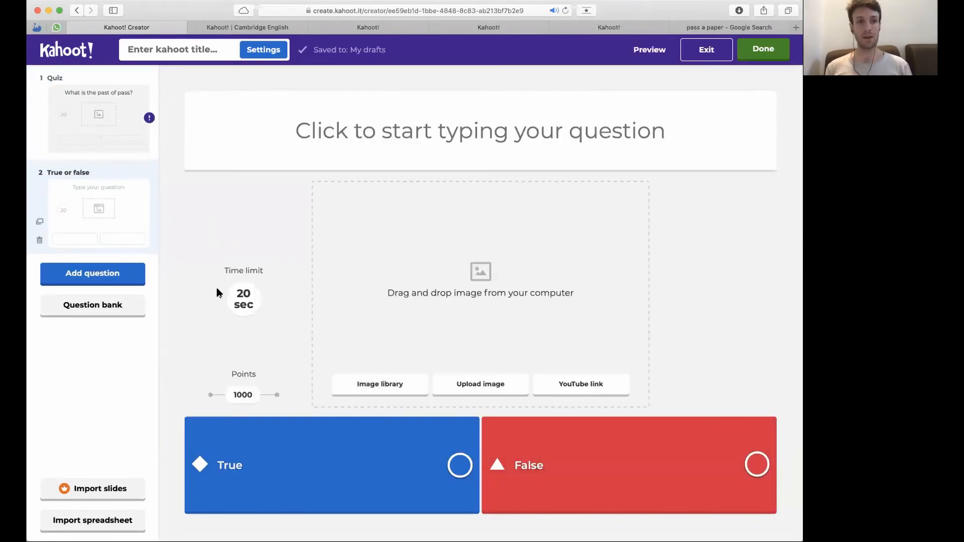
Step: Search the question bank for "past tenses"
{"action": "left_click", "coordinate": [121, 305]}
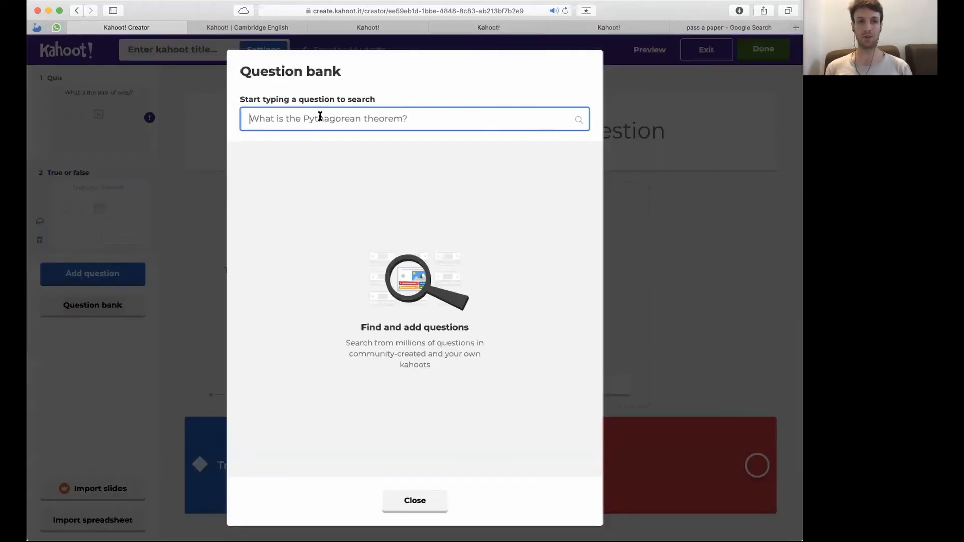
{"action": "type", "text": "pa"}
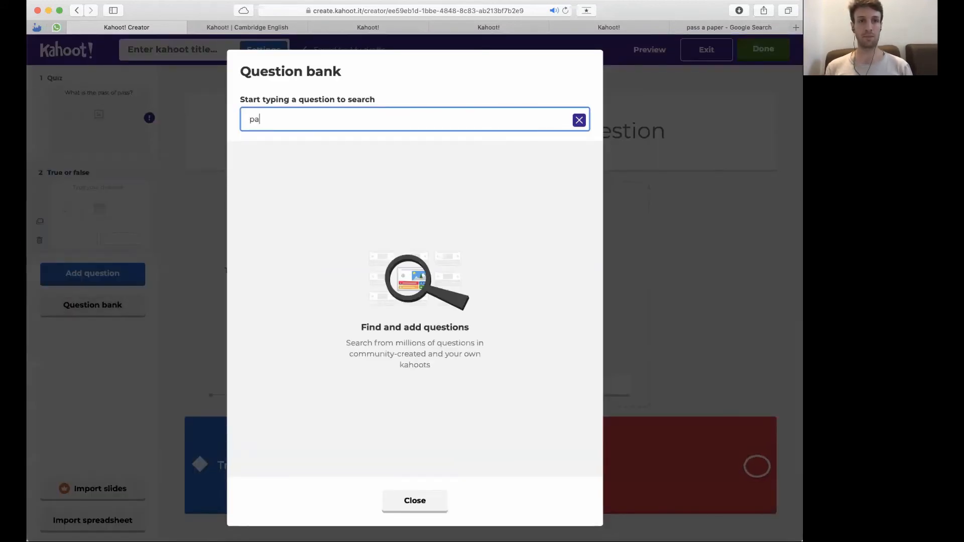
{"action": "type", "text": "st tenses"}
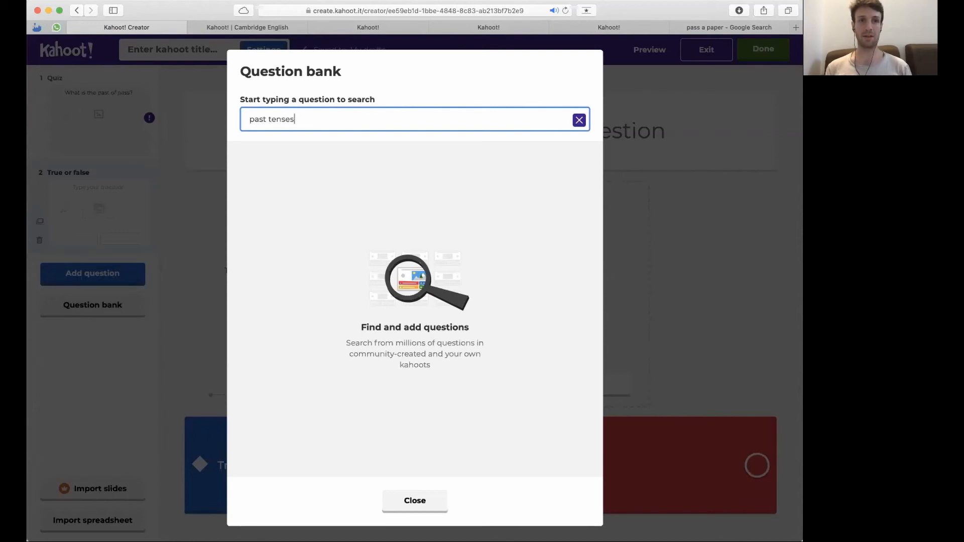
Step: Look through the question bank results on past tenses, examining the questions, their answer options and the kahoots they come from
{"action": "scroll", "coordinate": [360, 266], "scroll_direction": "down", "scroll_amount": 5}
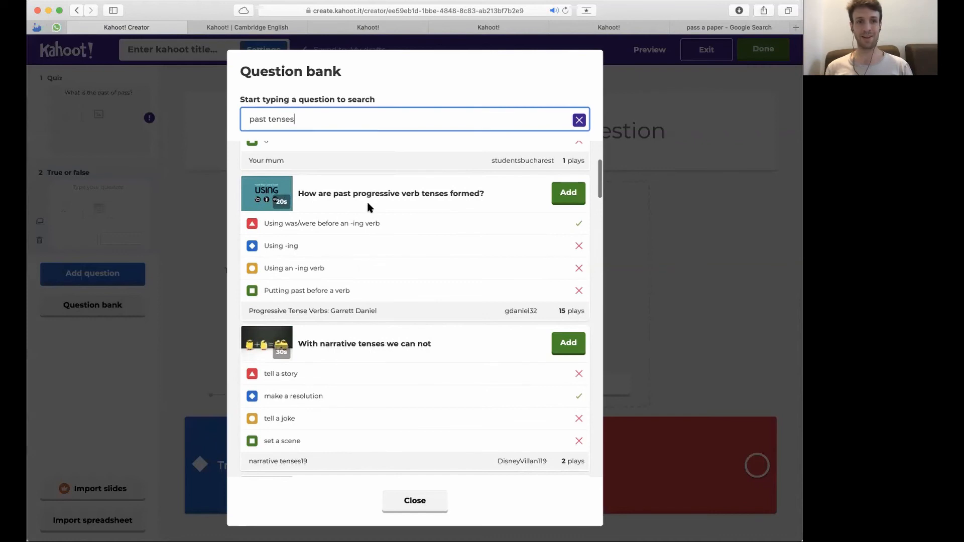
{"action": "scroll", "coordinate": [366, 200], "scroll_direction": "down", "scroll_amount": 3}
{"action": "scroll", "coordinate": [366, 200], "scroll_direction": "up", "scroll_amount": 2}
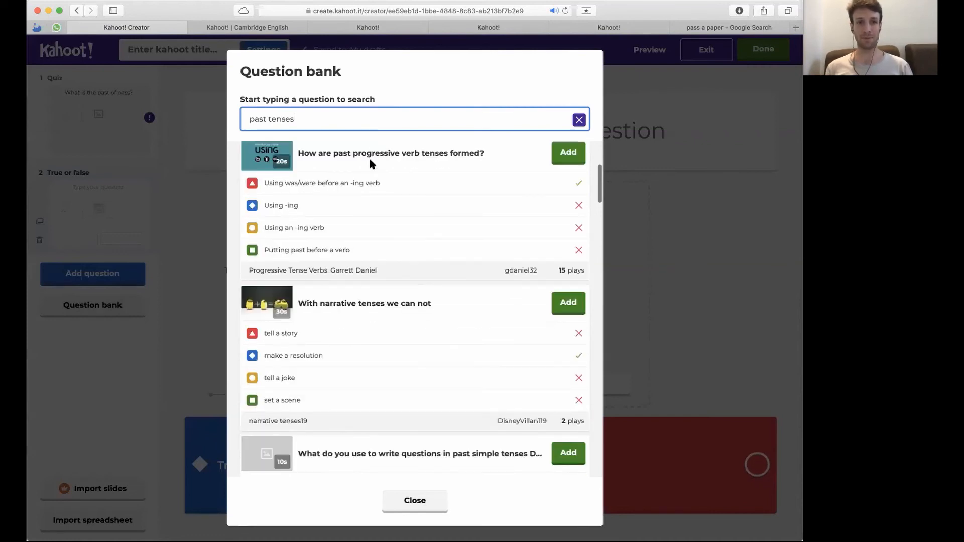
{"action": "scroll", "coordinate": [380, 164], "scroll_direction": "up", "scroll_amount": 5}
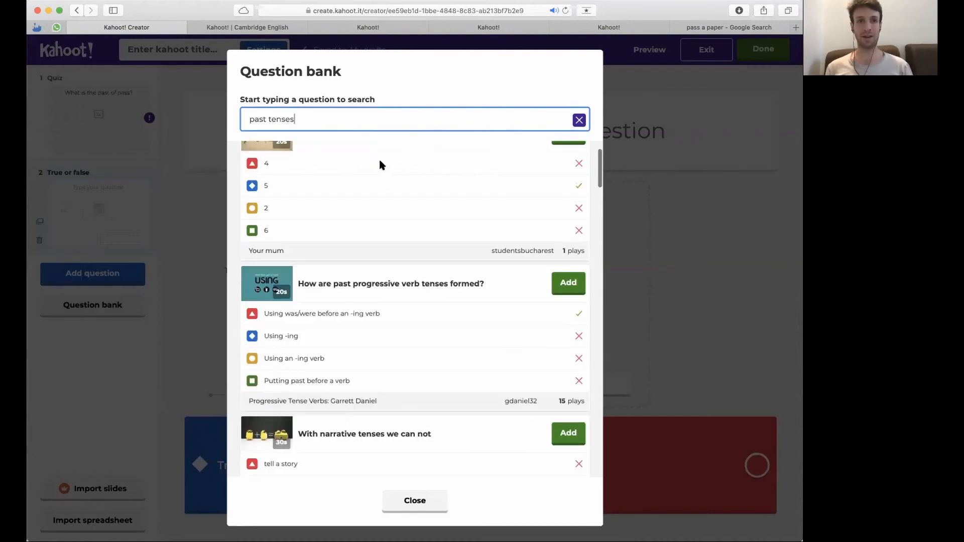
{"action": "scroll", "coordinate": [388, 241], "scroll_direction": "down", "scroll_amount": 1}
{"action": "scroll", "coordinate": [387, 269], "scroll_direction": "down", "scroll_amount": 5}
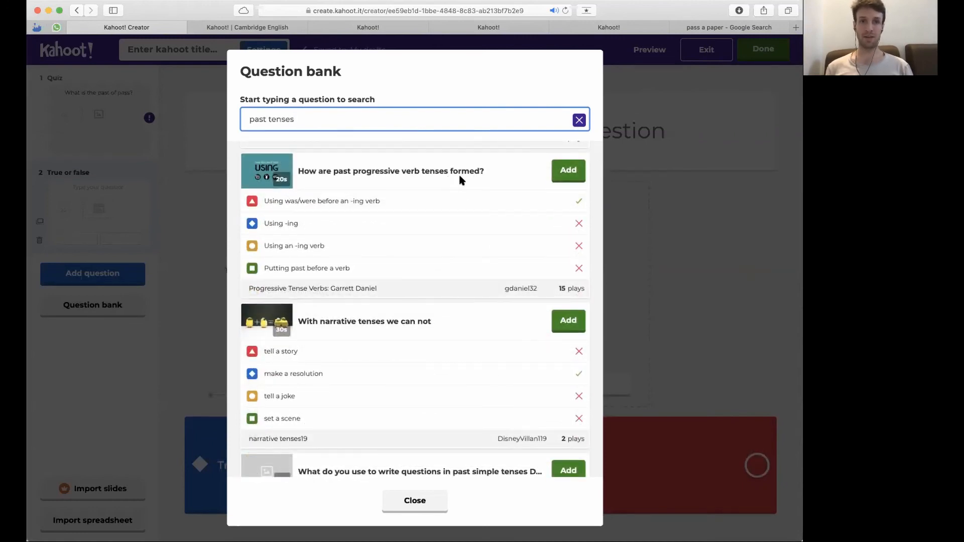
{"action": "scroll", "coordinate": [356, 201], "scroll_direction": "down", "scroll_amount": 1}
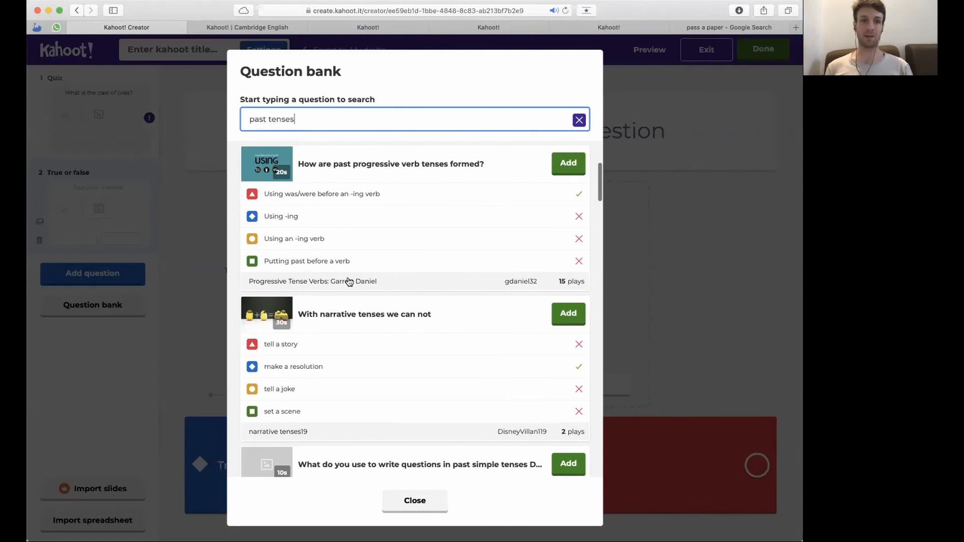
{"action": "scroll", "coordinate": [349, 281], "scroll_direction": "down", "scroll_amount": 2}
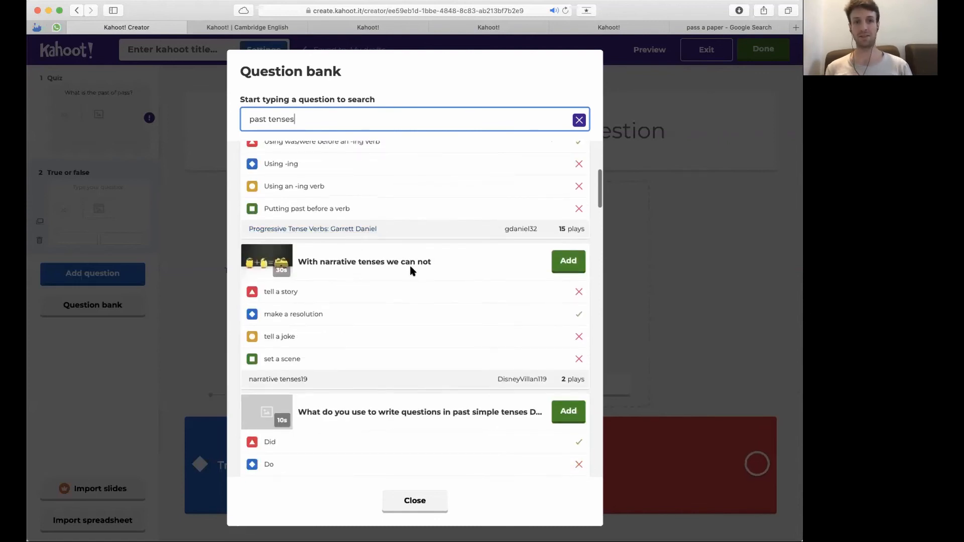
{"action": "scroll", "coordinate": [409, 268], "scroll_direction": "down", "scroll_amount": 2}
{"action": "scroll", "coordinate": [393, 282], "scroll_direction": "down", "scroll_amount": 4}
{"action": "scroll", "coordinate": [394, 285], "scroll_direction": "down", "scroll_amount": 5}
{"action": "scroll", "coordinate": [393, 285], "scroll_direction": "down", "scroll_amount": 5}
{"action": "scroll", "coordinate": [394, 285], "scroll_direction": "down", "scroll_amount": 4}
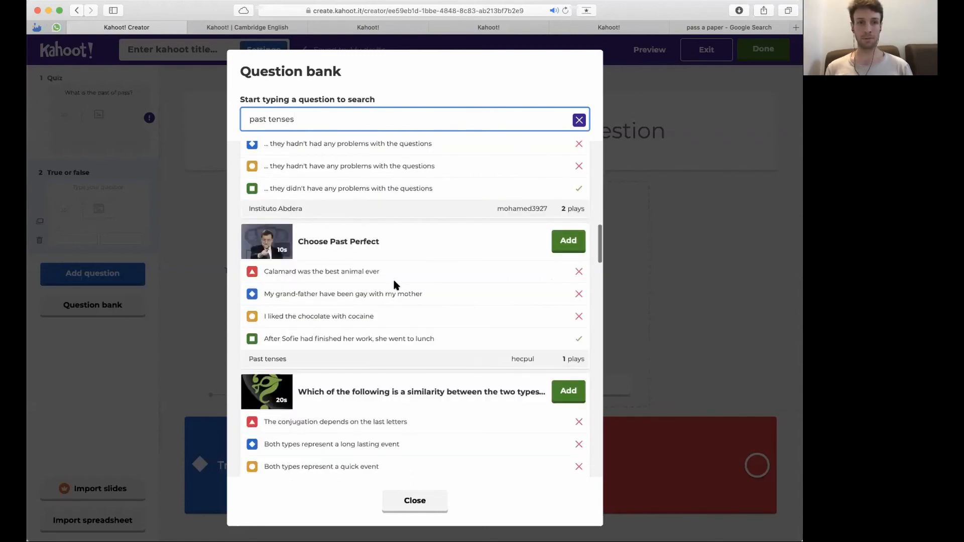
{"action": "scroll", "coordinate": [401, 290], "scroll_direction": "down", "scroll_amount": 2}
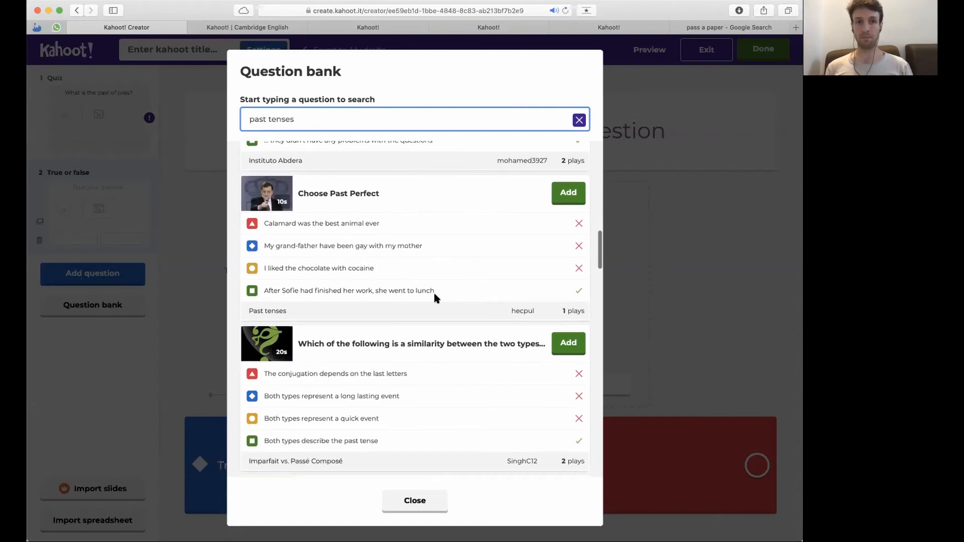
{"action": "scroll", "coordinate": [435, 298], "scroll_direction": "down", "scroll_amount": 2}
{"action": "scroll", "coordinate": [434, 294], "scroll_direction": "down", "scroll_amount": 4}
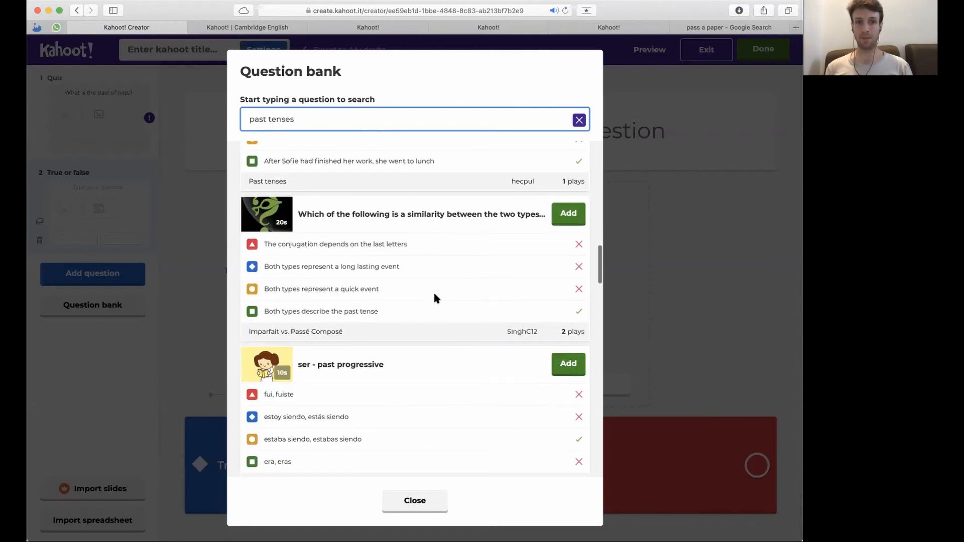
{"action": "scroll", "coordinate": [434, 294], "scroll_direction": "down", "scroll_amount": 10}
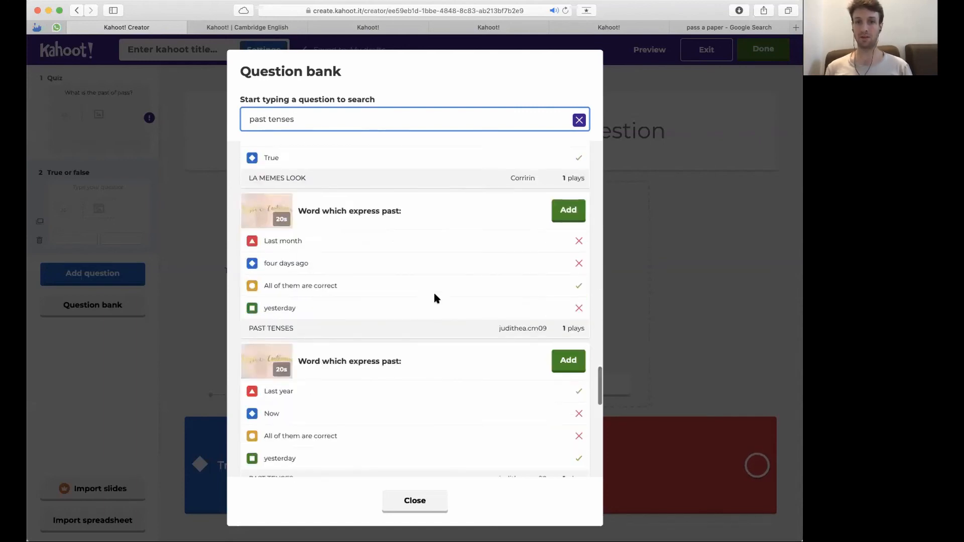
Step: Load more question bank results and add the question "The past of the irregular verbs end with an -ed." to the kahoot
{"action": "left_click", "coordinate": [416, 456]}
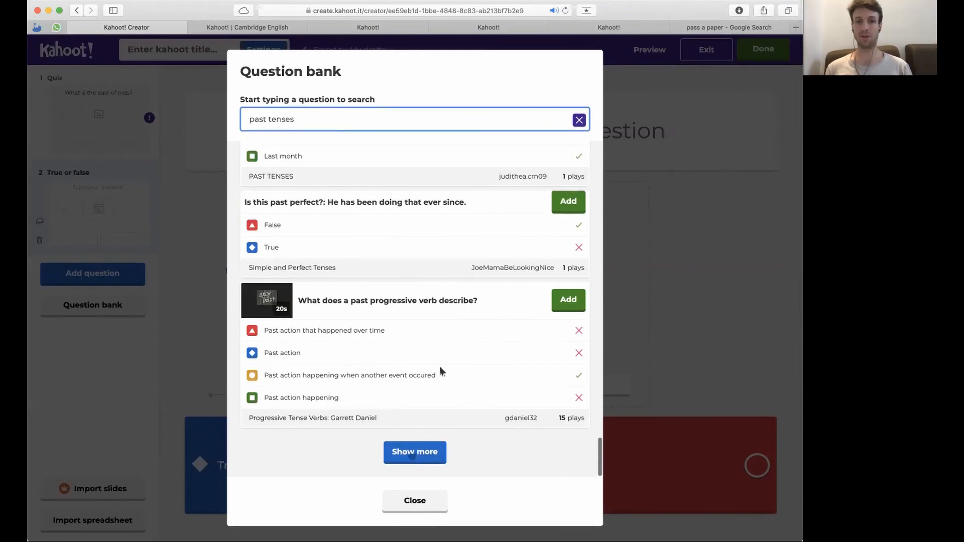
{"action": "scroll", "coordinate": [434, 311], "scroll_direction": "down", "scroll_amount": 5}
{"action": "scroll", "coordinate": [434, 315], "scroll_direction": "down", "scroll_amount": 10}
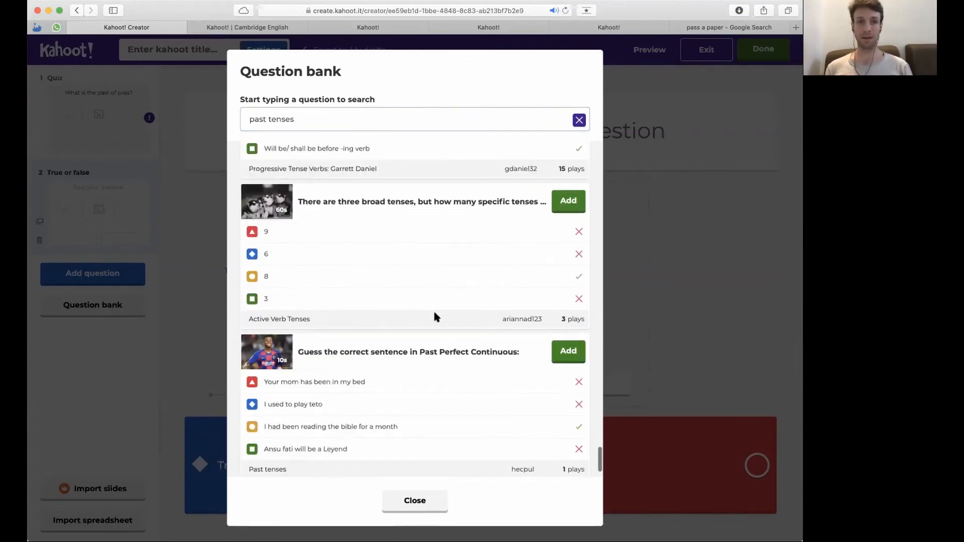
{"action": "left_click", "coordinate": [415, 455]}
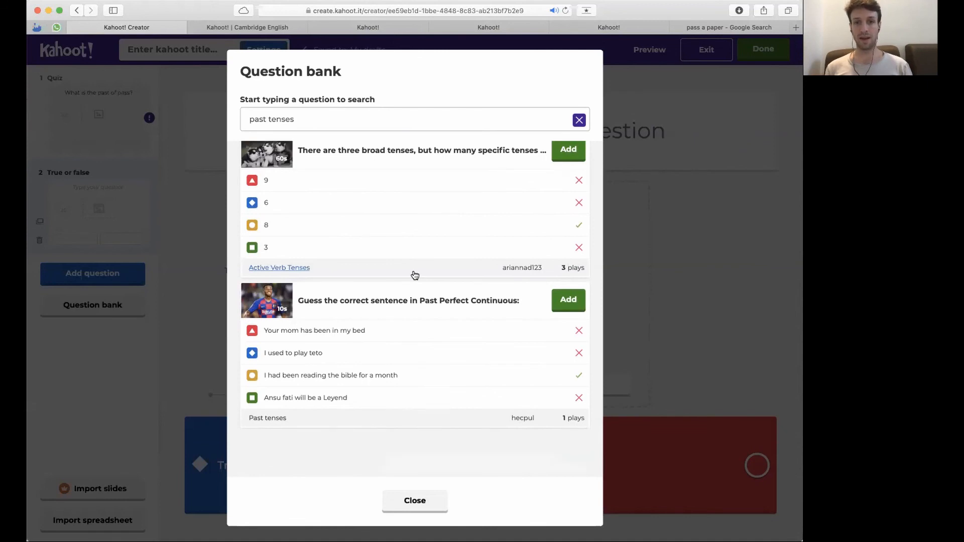
{"action": "scroll", "coordinate": [412, 267], "scroll_direction": "down", "scroll_amount": 5}
{"action": "left_click", "coordinate": [579, 235]}
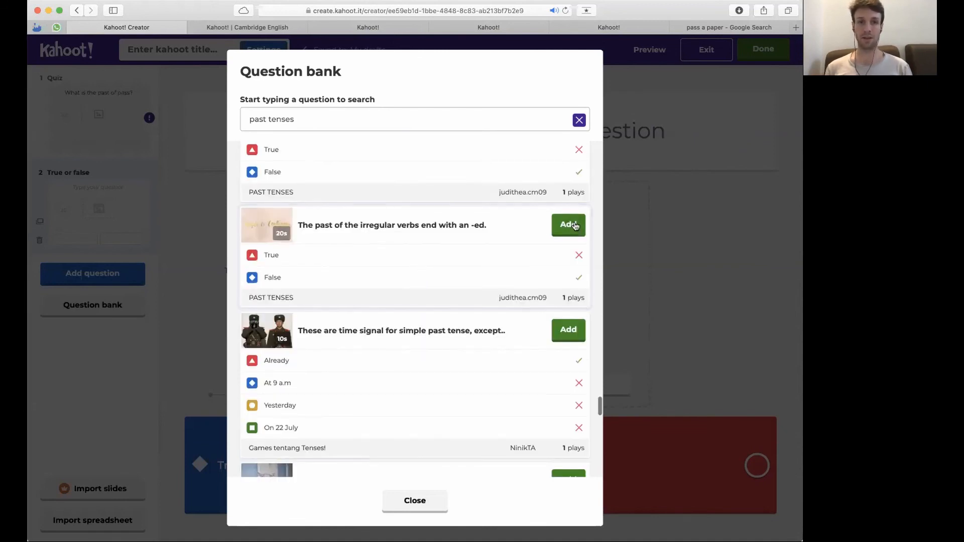
{"action": "left_click", "coordinate": [411, 504]}
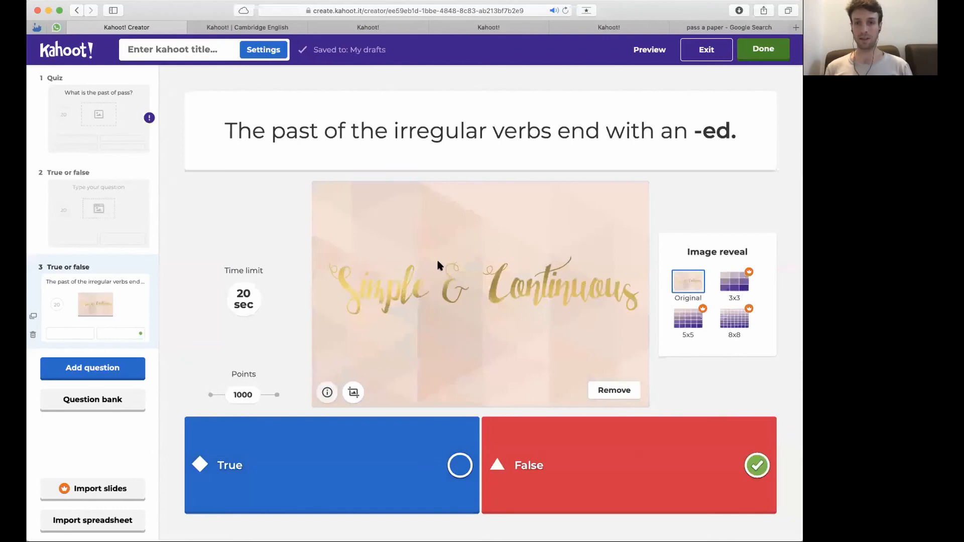
Step: Replace the added question's image with the avocado photo from the image library and mark True as the correct answer
{"action": "left_click", "coordinate": [600, 390]}
{"action": "left_click", "coordinate": [394, 391]}
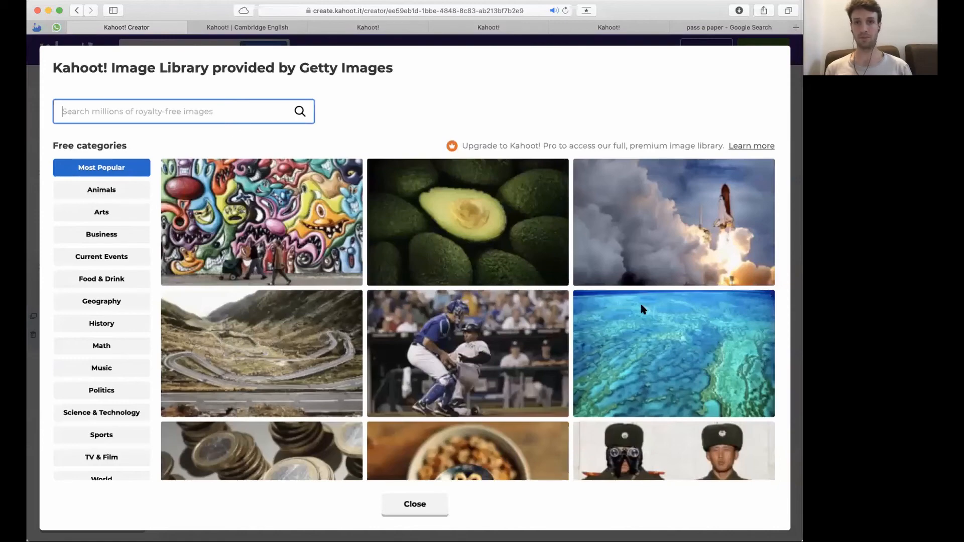
{"action": "left_click", "coordinate": [468, 241]}
{"action": "left_click", "coordinate": [460, 466]}
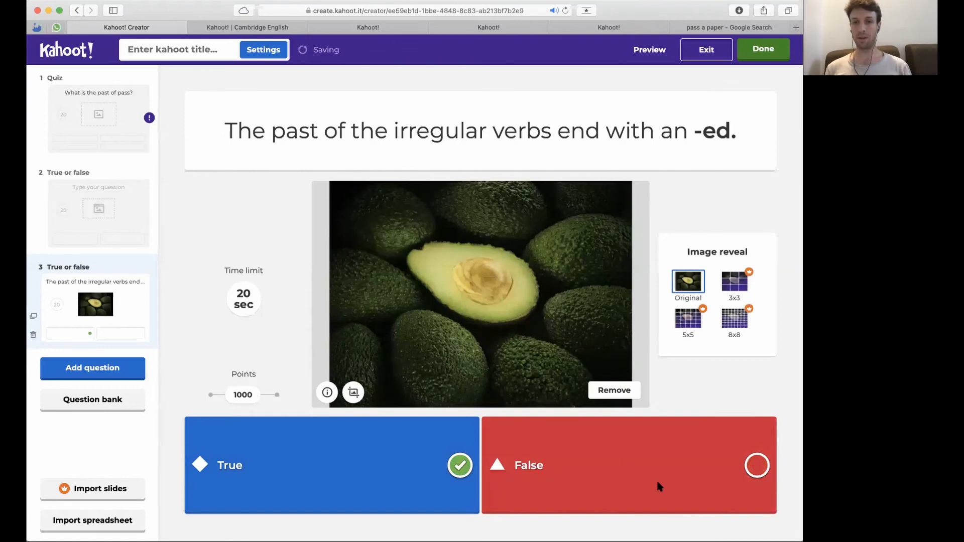